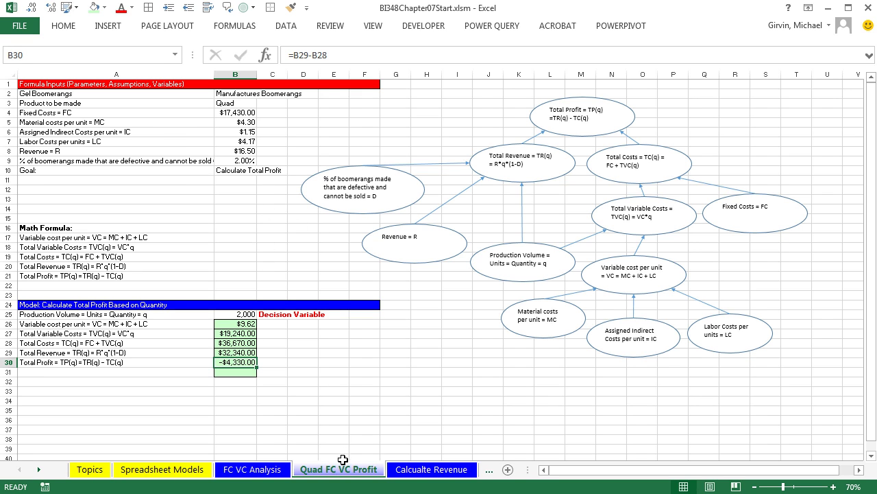
From the Calculate Revenue sheet, insert a blank sheet named 'Goal Seek', then switch back to Quad FC VC Profit
click(403, 469)
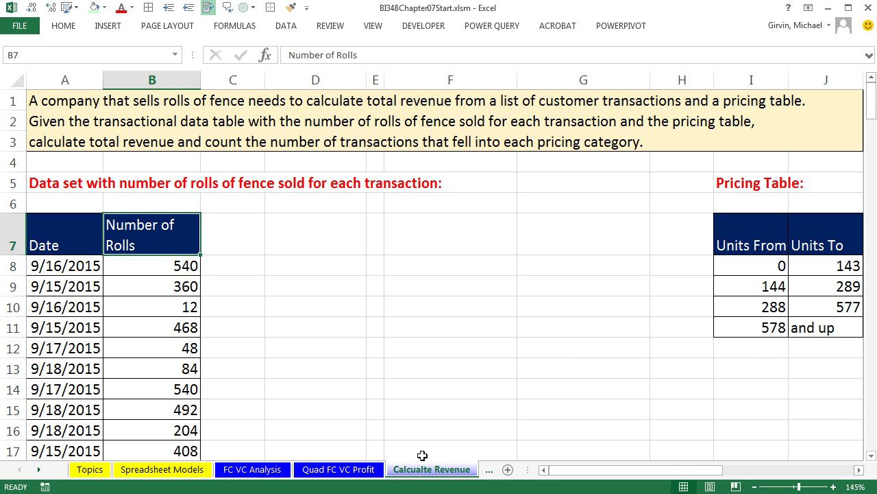
key(shift+F11)
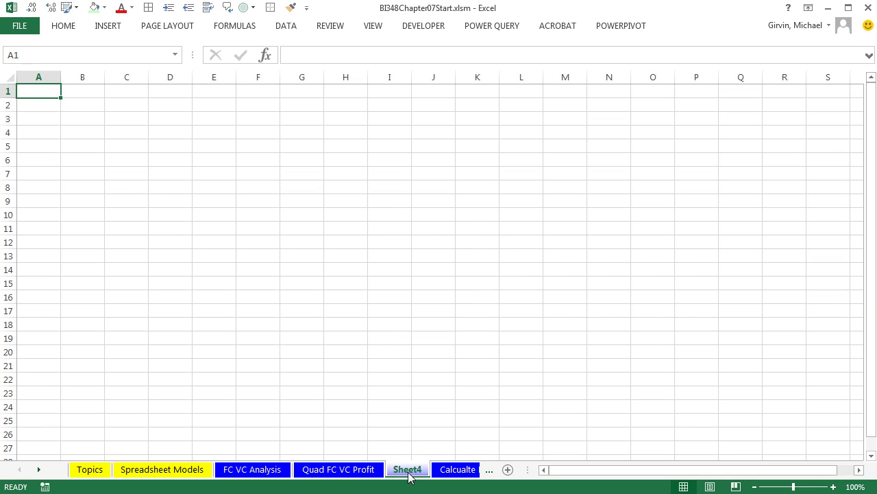
double_click(410, 475)
text(Goal Seek)
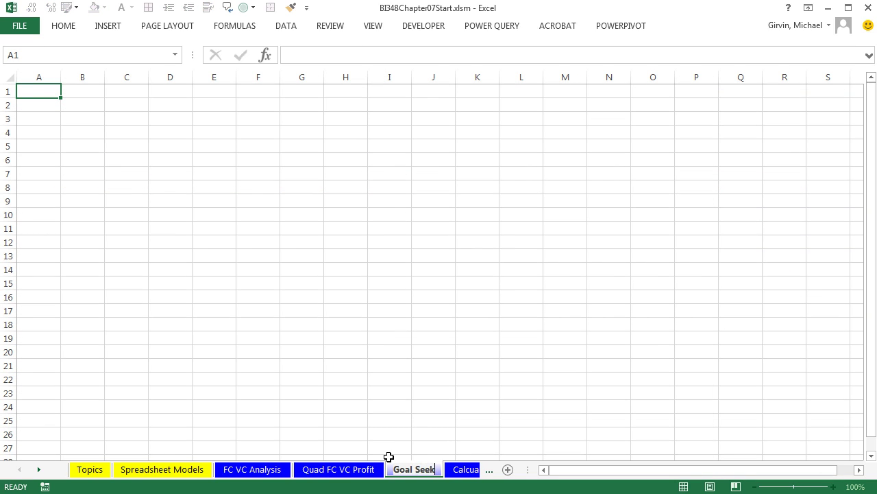
key(Return)
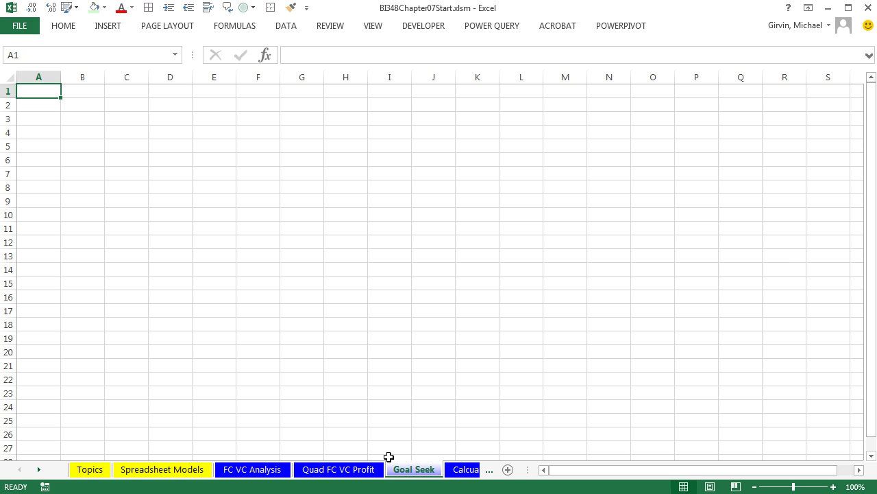
click(363, 470)
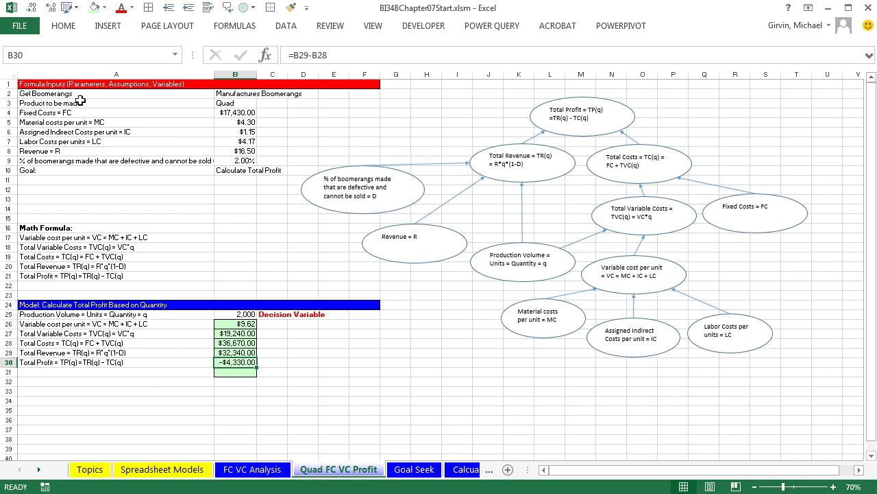
Copy the A1:F31 profit model into the Goal Seek sheet at A1 with Keep Source Column Widths
drag(38, 87, 371, 370)
key(ctrl+c)
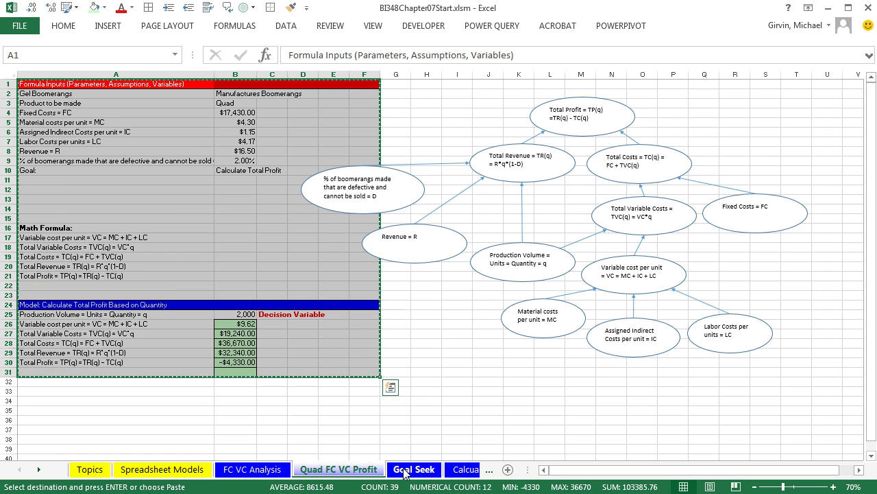
click(410, 469)
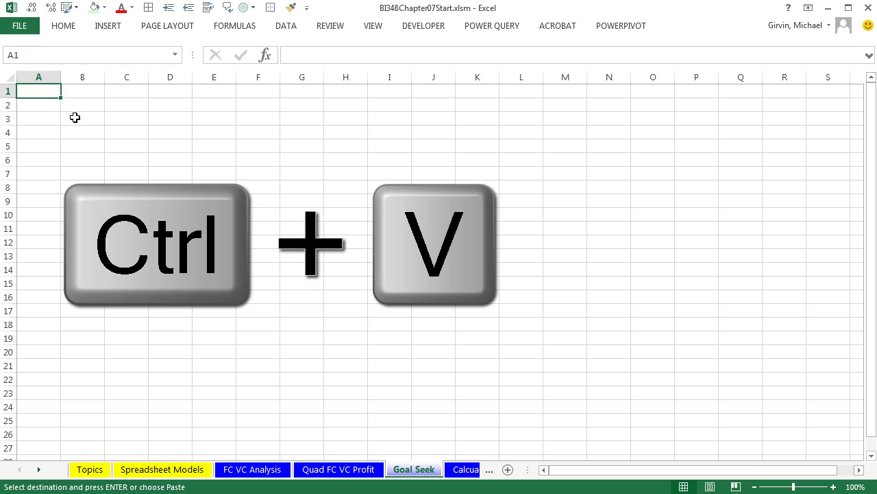
key(ctrl+v)
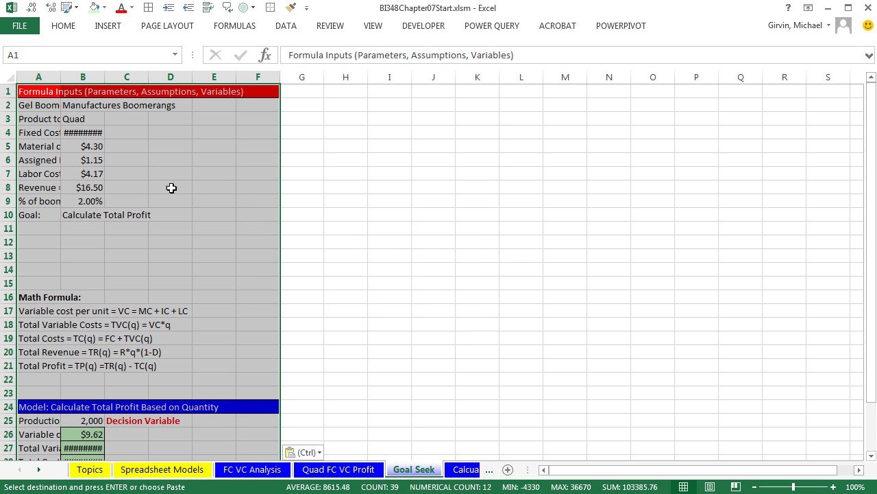
click(319, 452)
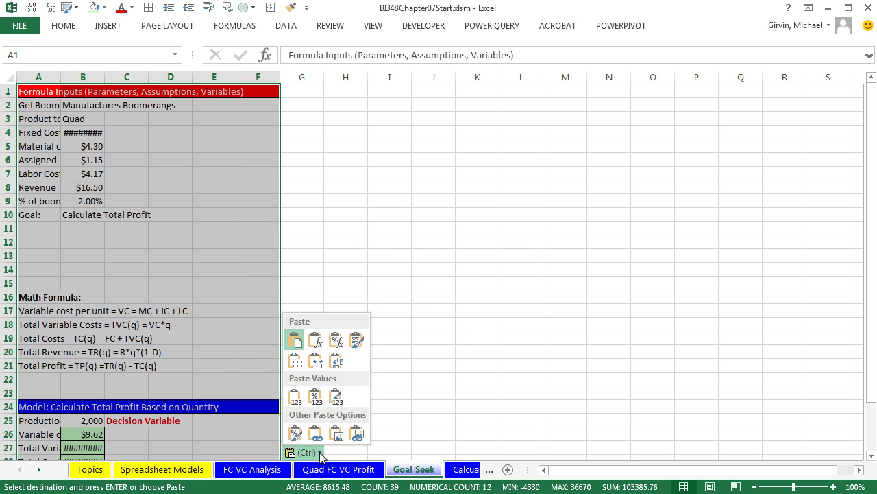
click(319, 368)
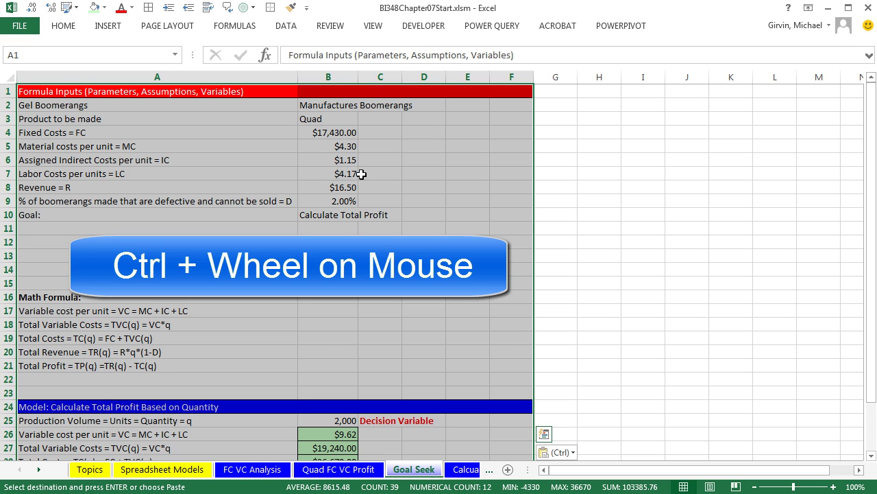
scroll(361, 174, down, 1)
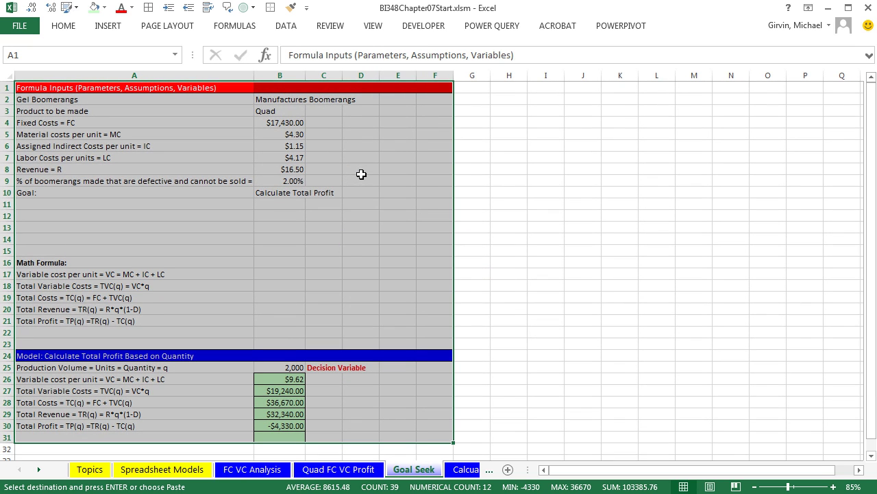
click(292, 424)
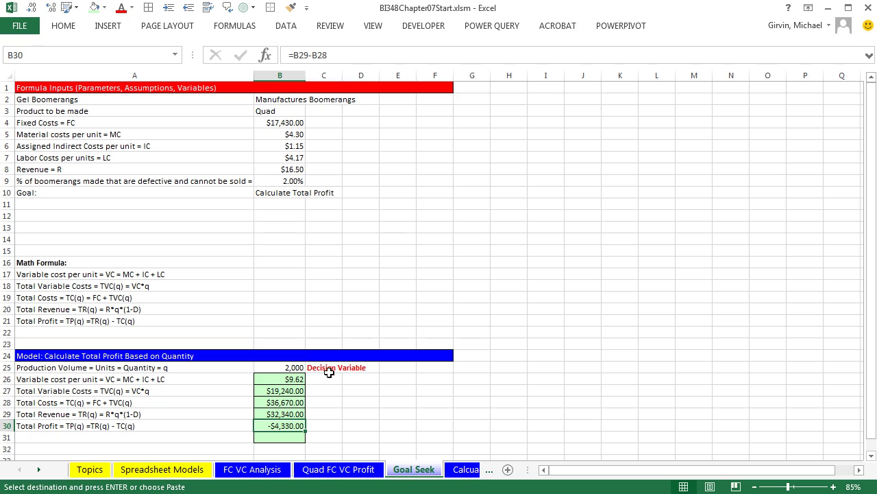
click(289, 367)
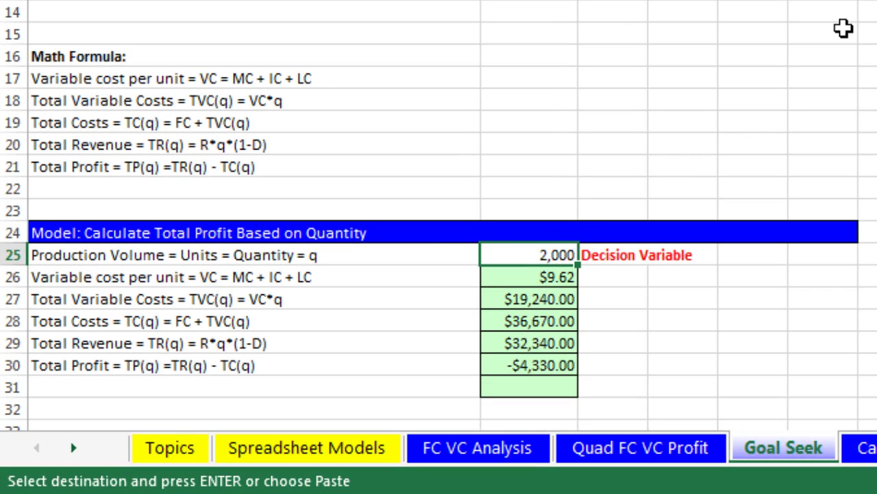
text(3000)
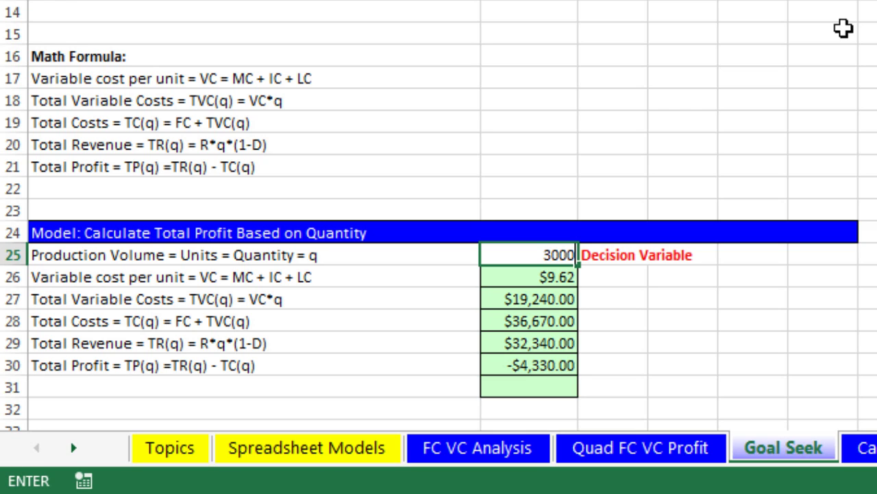
key(ctrl+Return)
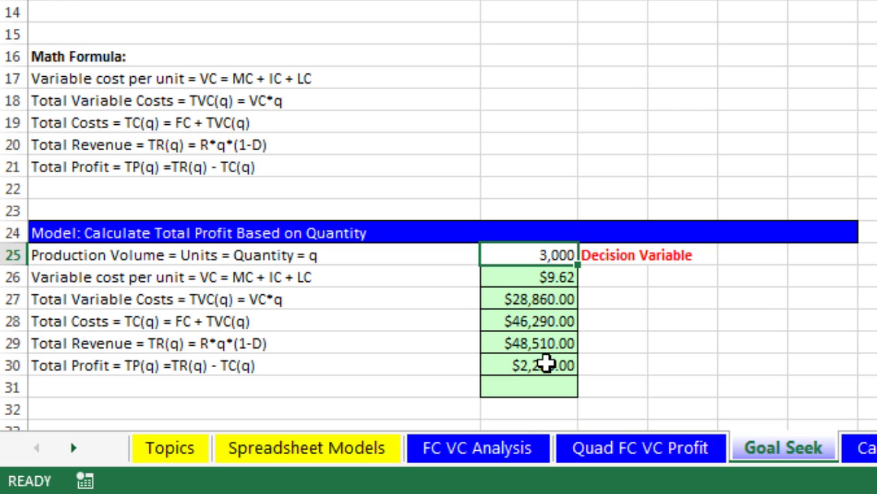
click(547, 363)
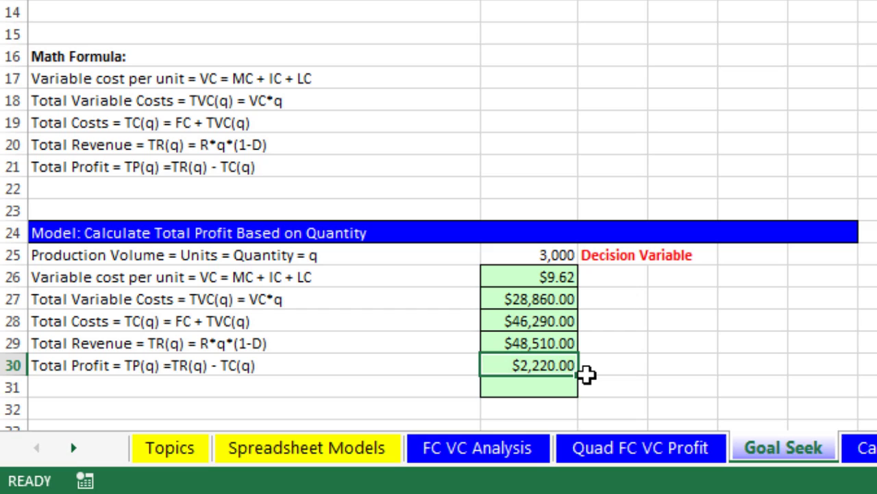
click(548, 256)
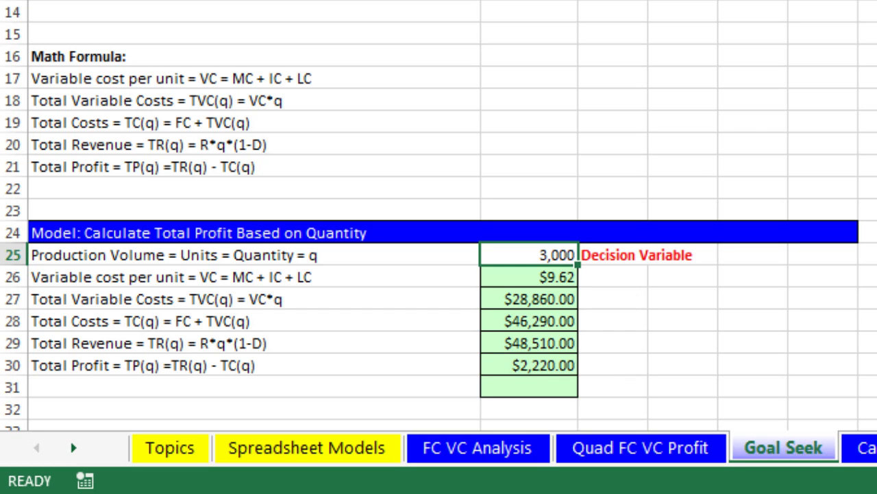
text(2100)
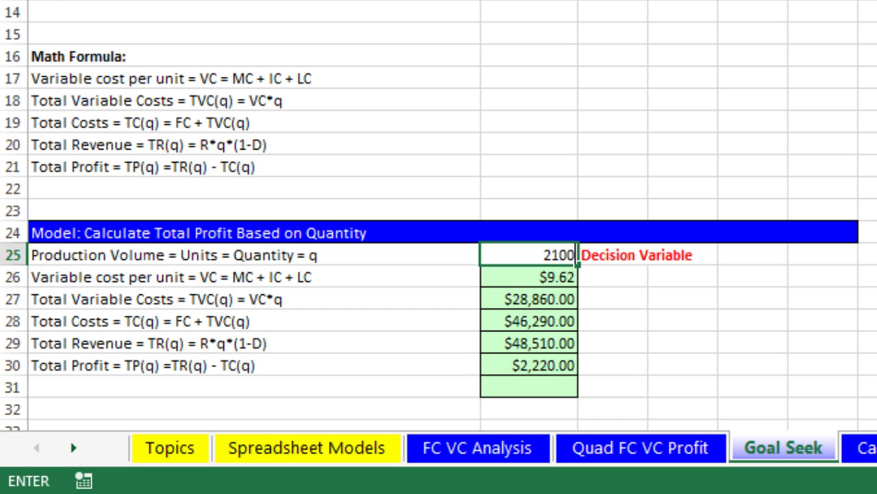
key(ctrl+Return)
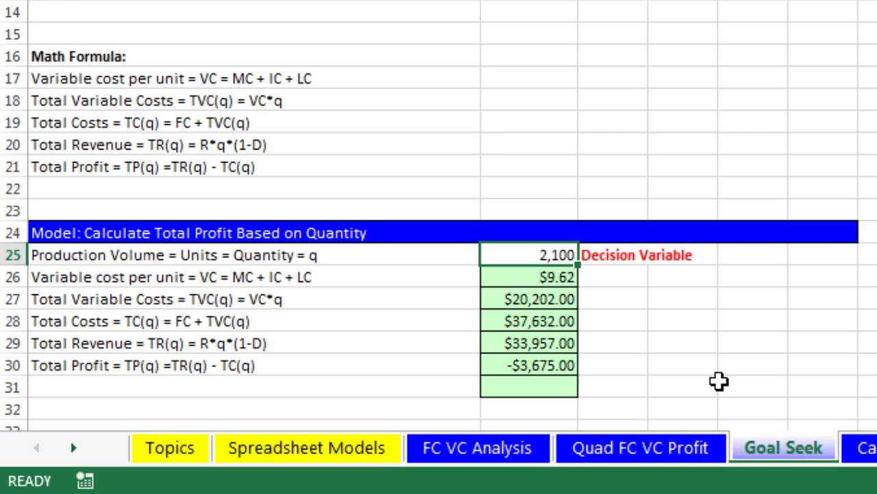
key(ctrl+z)
key(ctrl+z)
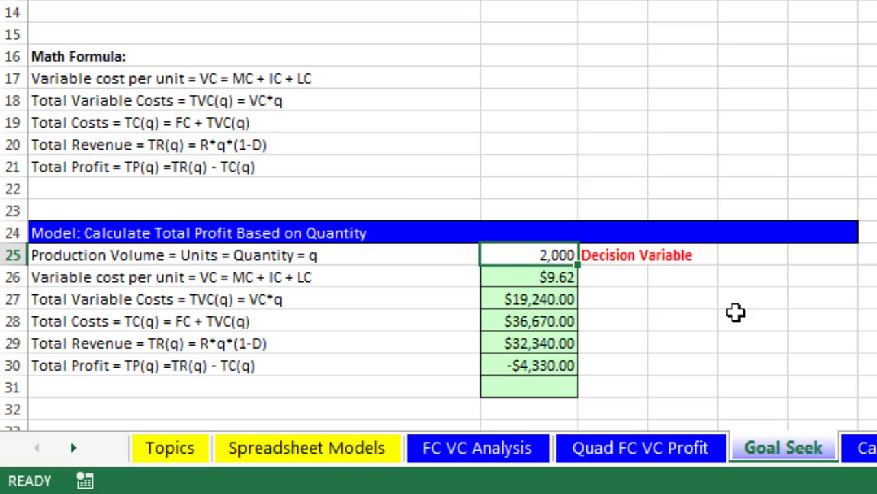
ctrl+scroll(736, 312, up, 2)
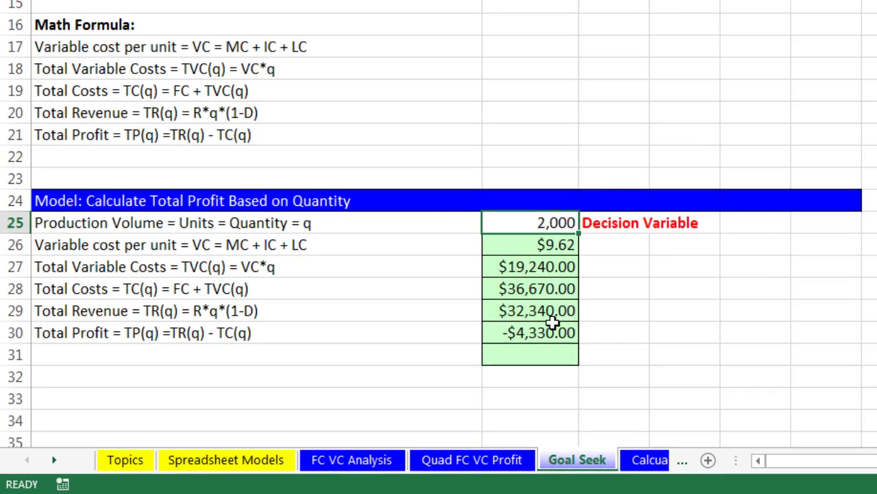
click(518, 336)
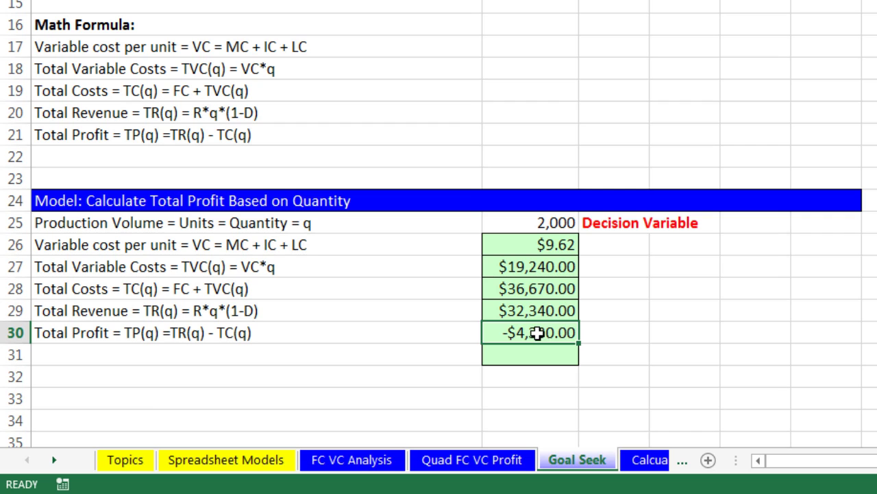
key(F2)
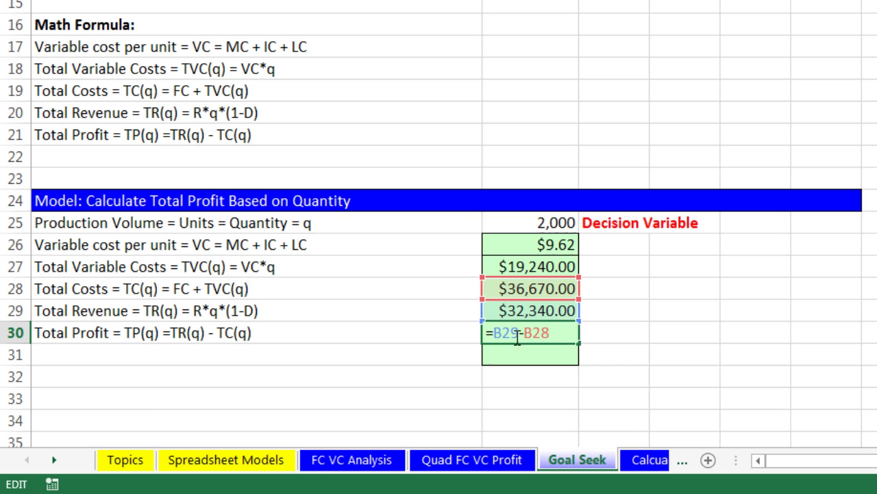
key(Escape)
click(521, 312)
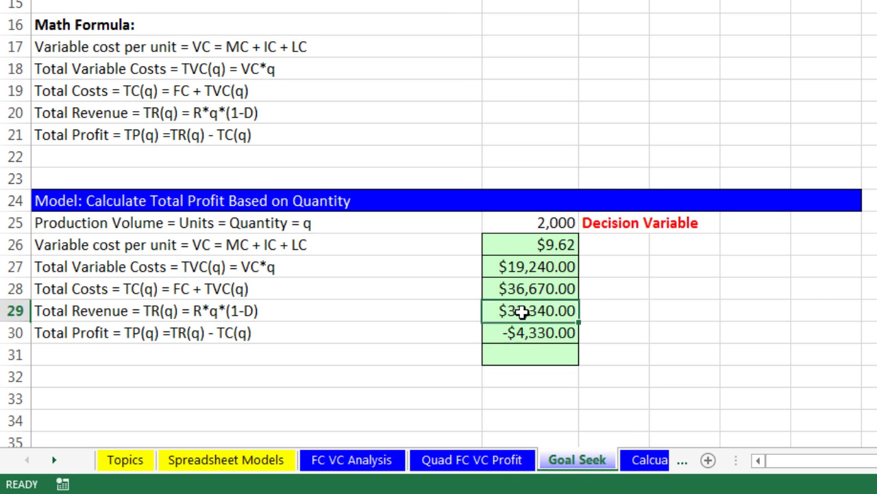
key(F2)
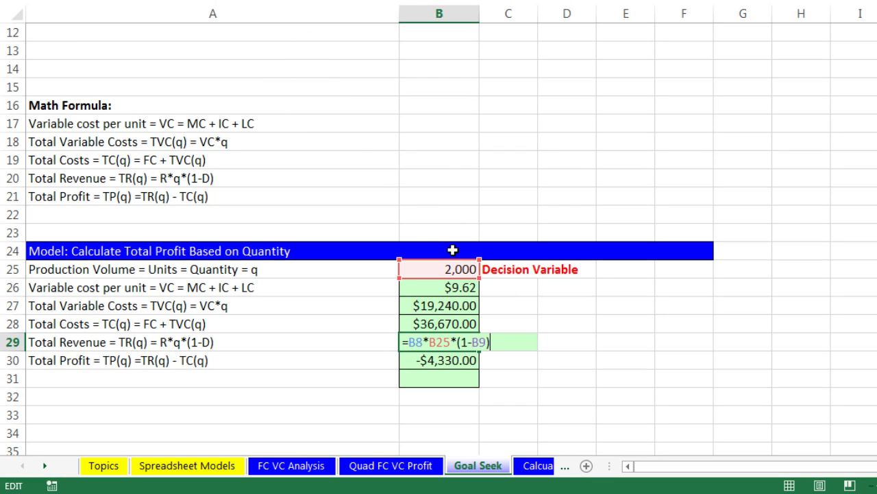
key(Escape)
double_click(466, 325)
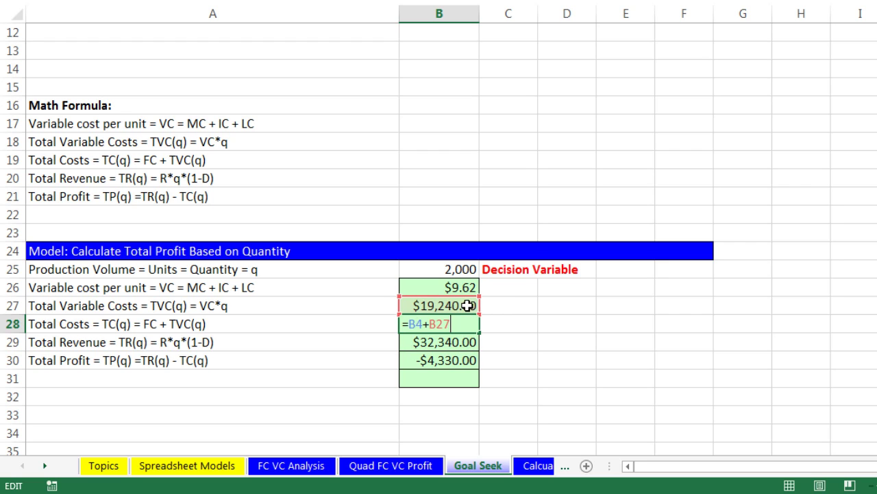
key(Escape)
double_click(467, 306)
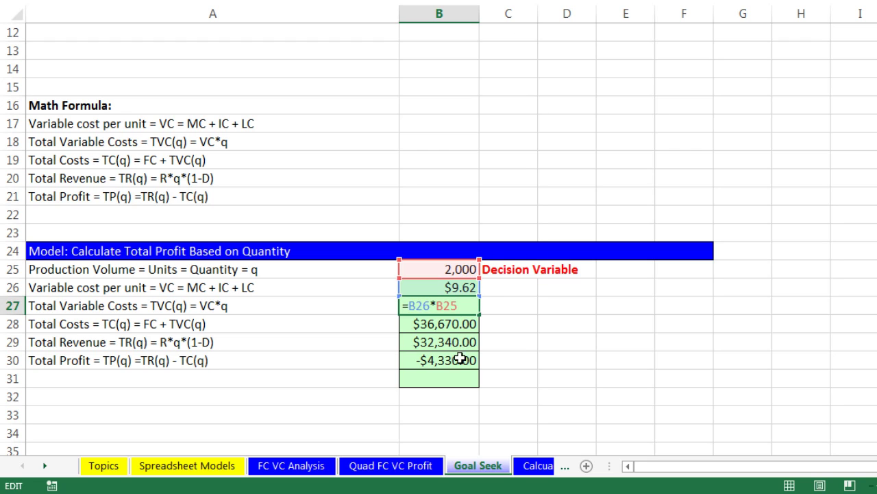
key(ctrl+Return)
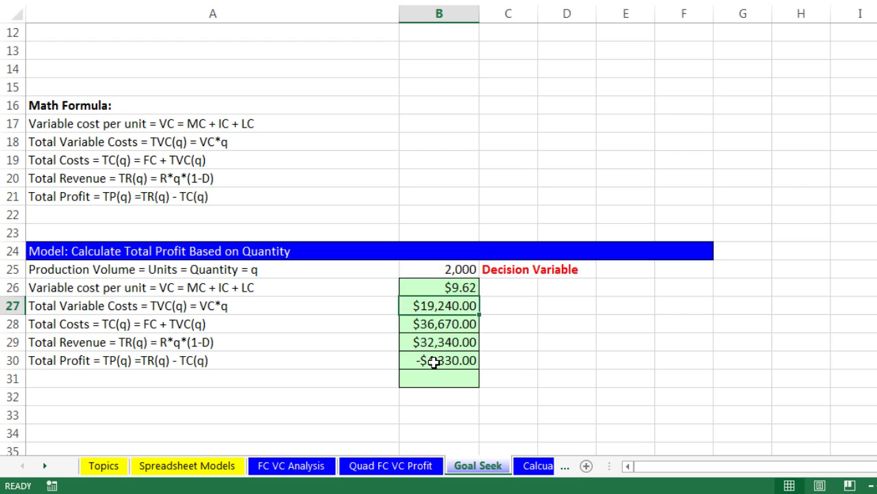
click(434, 363)
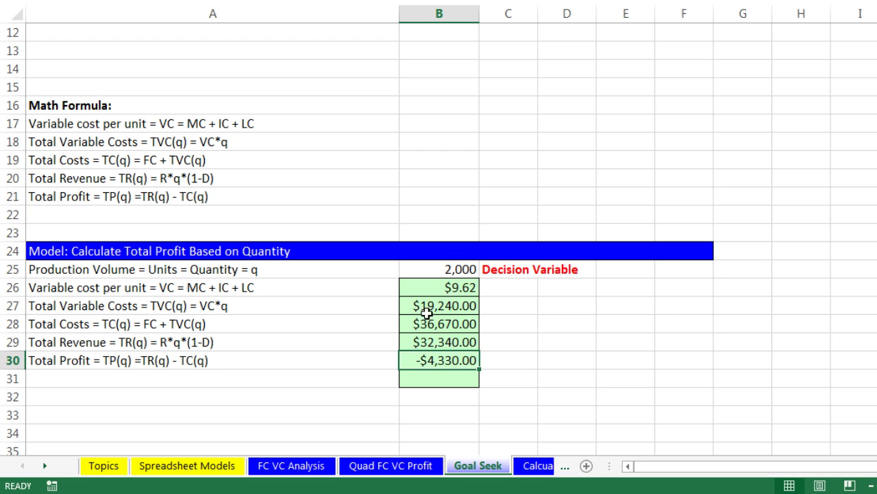
click(446, 269)
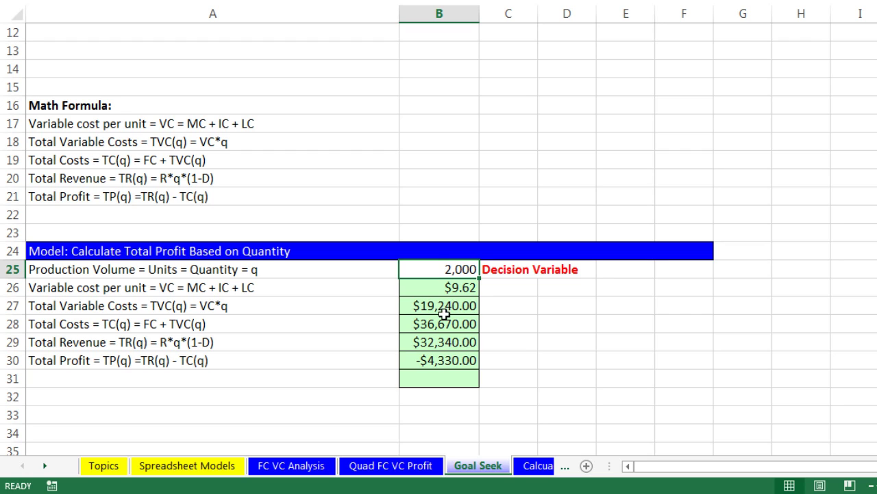
click(444, 361)
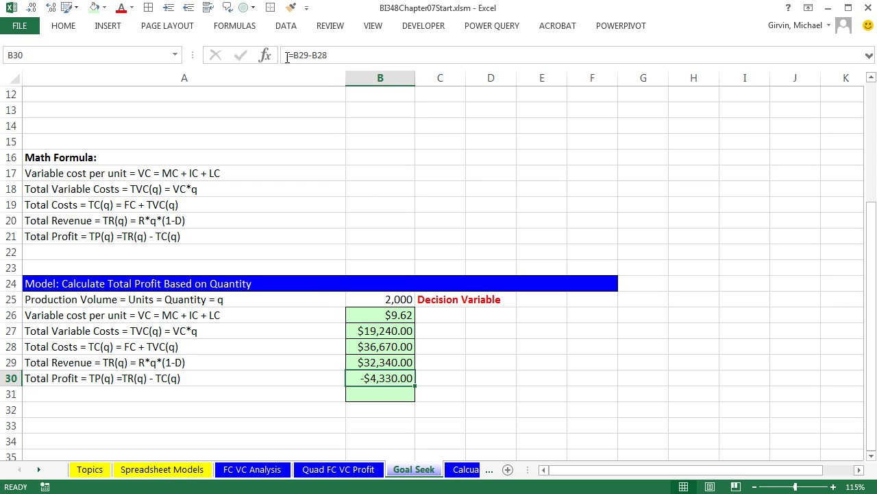
click(286, 28)
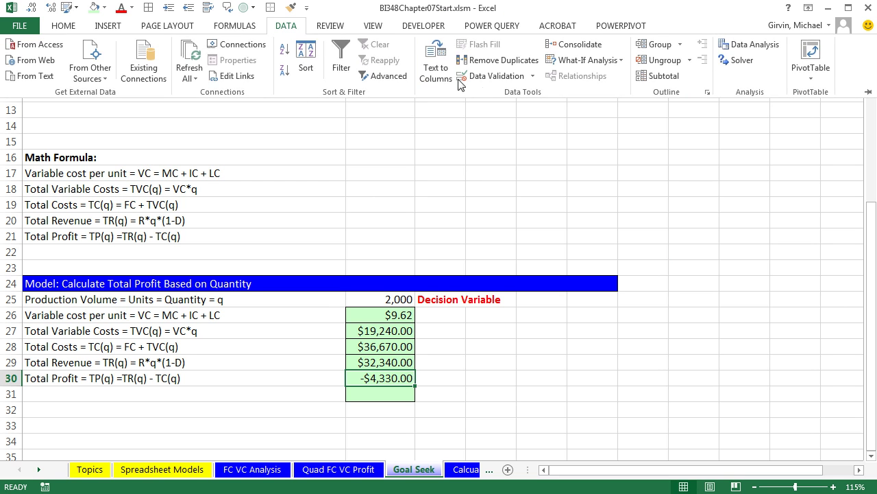
click(609, 61)
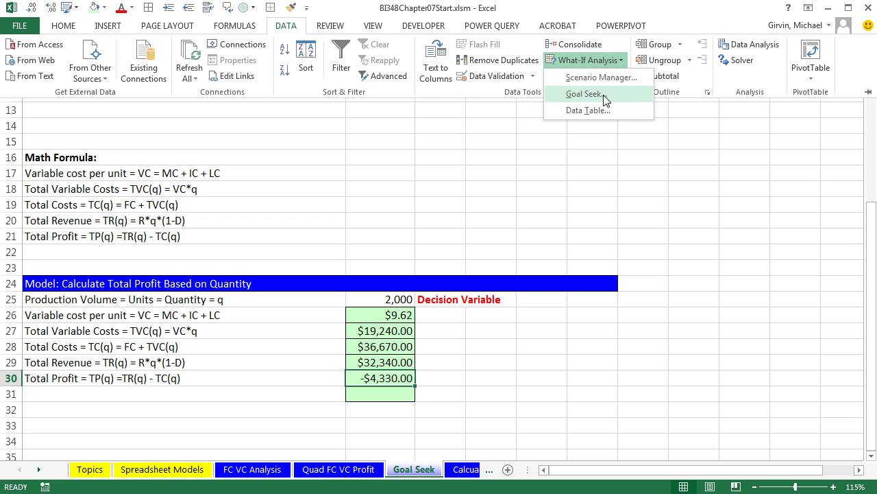
key(Escape)
key(Escape)
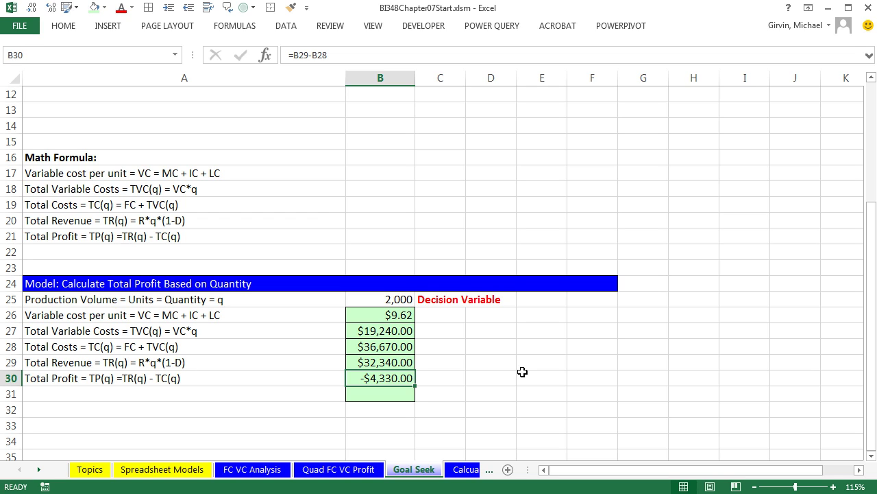
key(alt)
key(a)
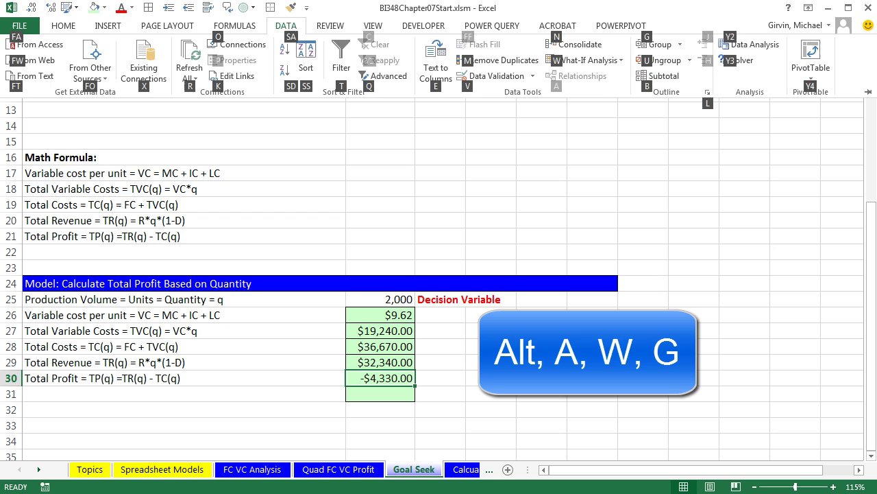
key(w)
key(g)
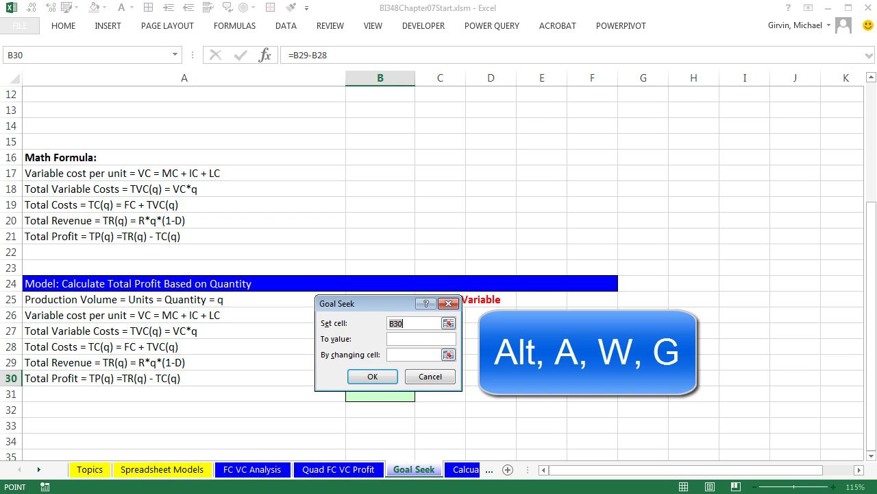
drag(364, 301, 429, 161)
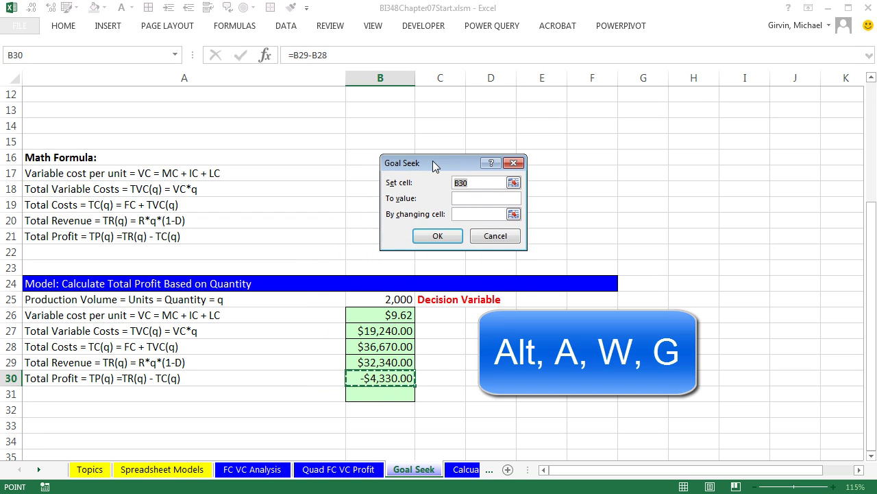
click(507, 238)
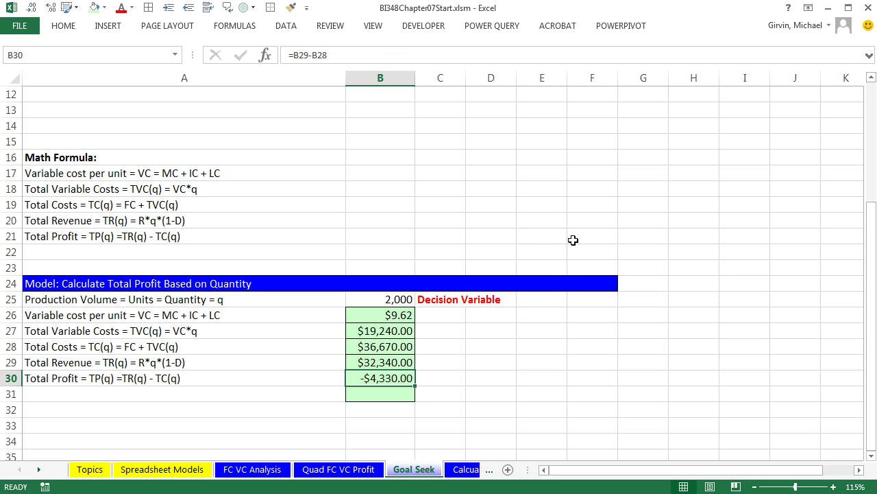
Run Goal Seek with set cell B30, value 0, changing quantity B25, giving 2,661 units
key(alt)
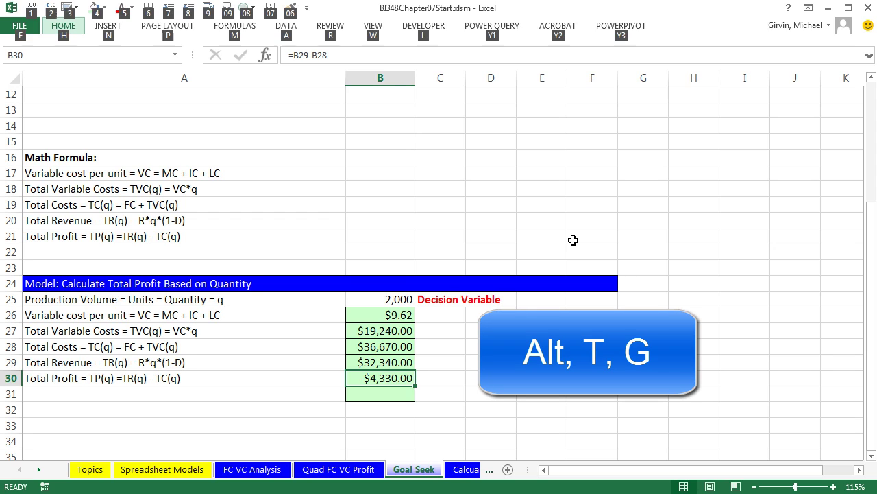
key(t)
key(g)
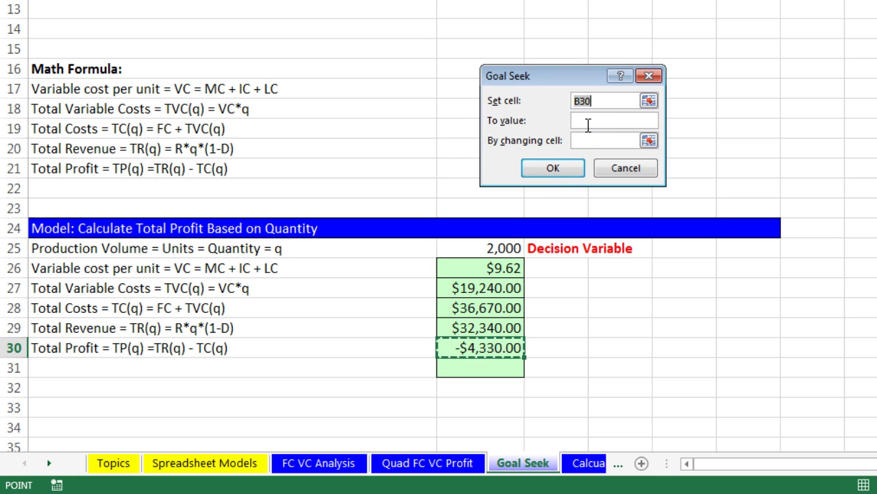
click(588, 123)
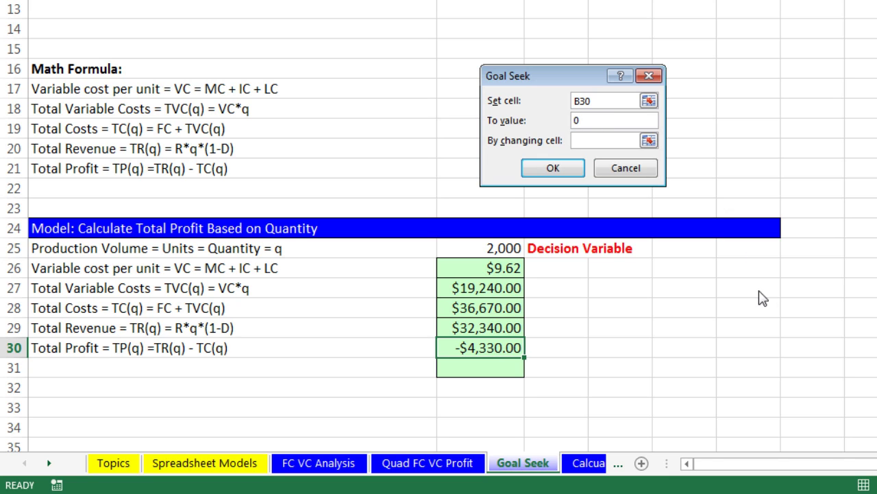
key(Tab)
click(469, 243)
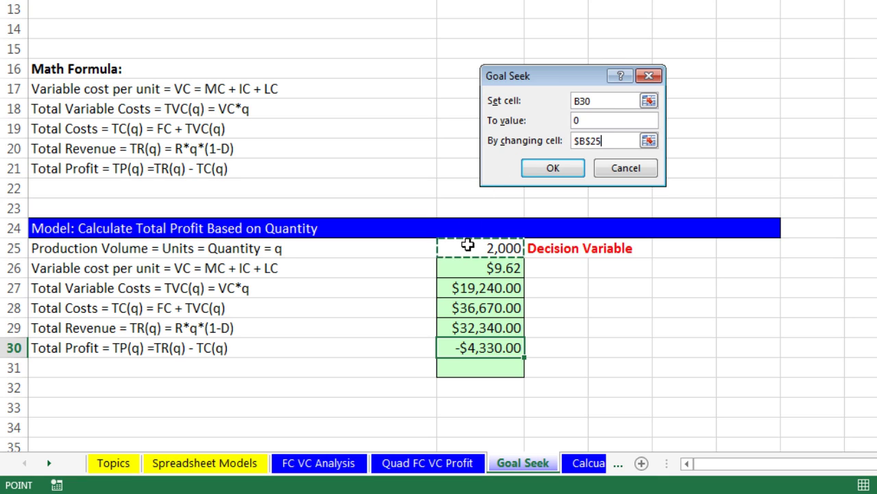
click(554, 170)
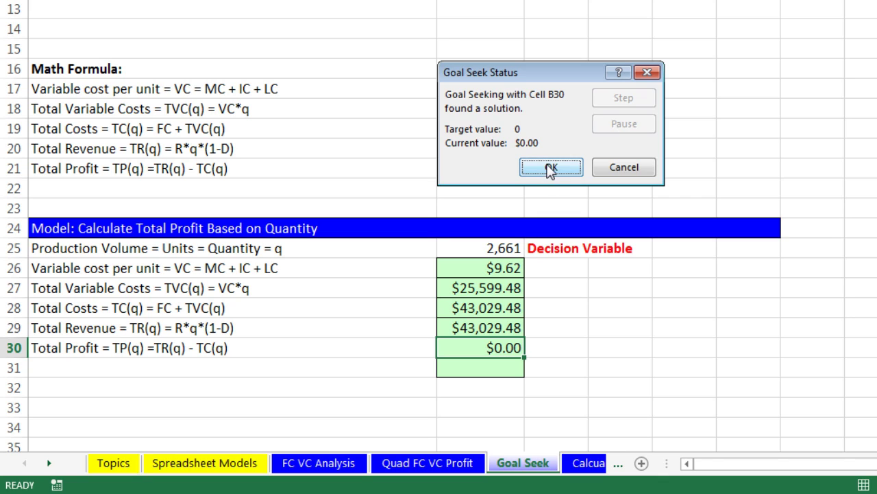
click(551, 167)
click(519, 247)
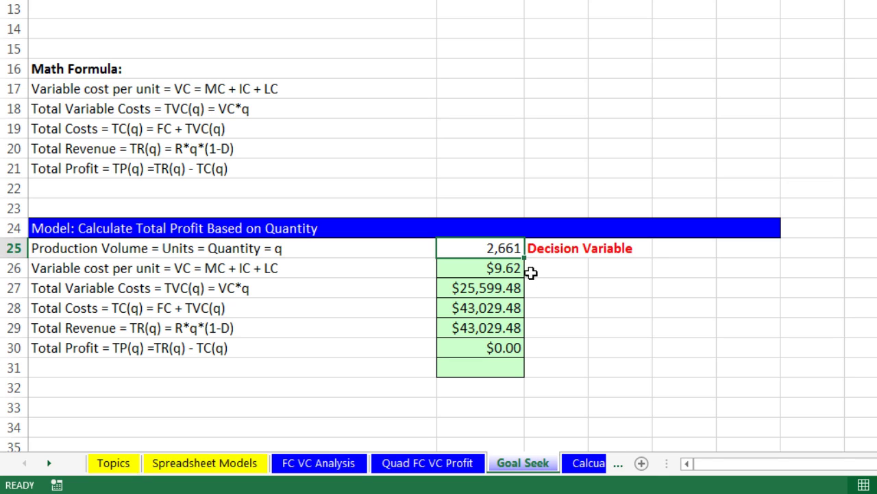
key(ctrl+z)
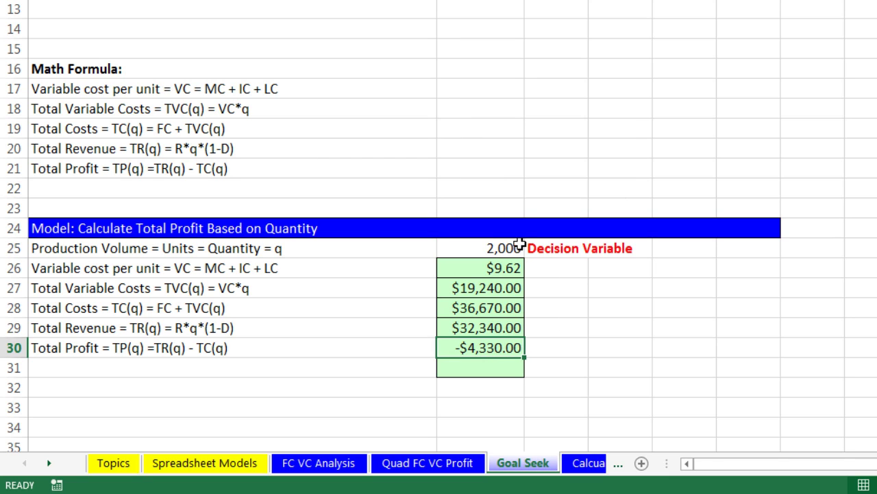
click(488, 244)
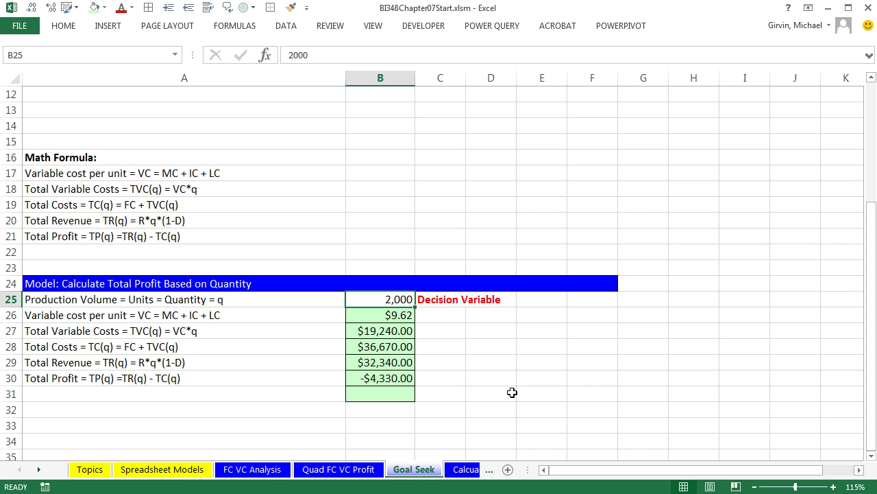
scroll(645, 361, up, 4)
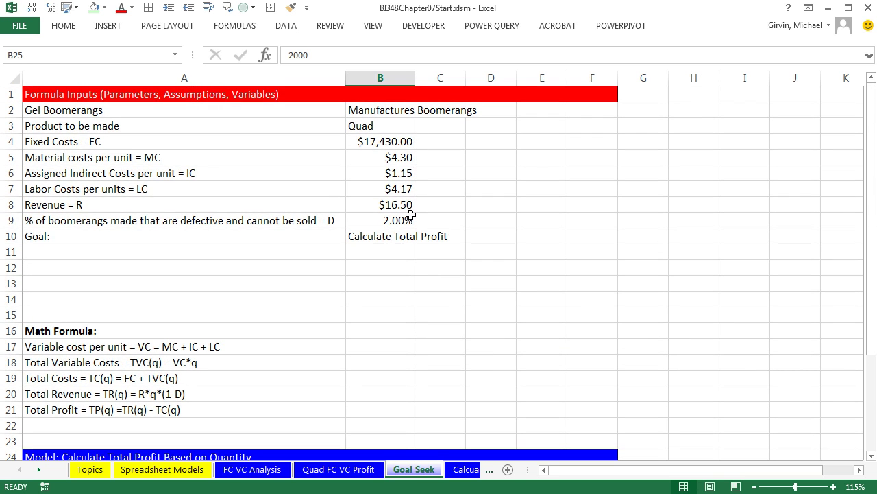
click(399, 204)
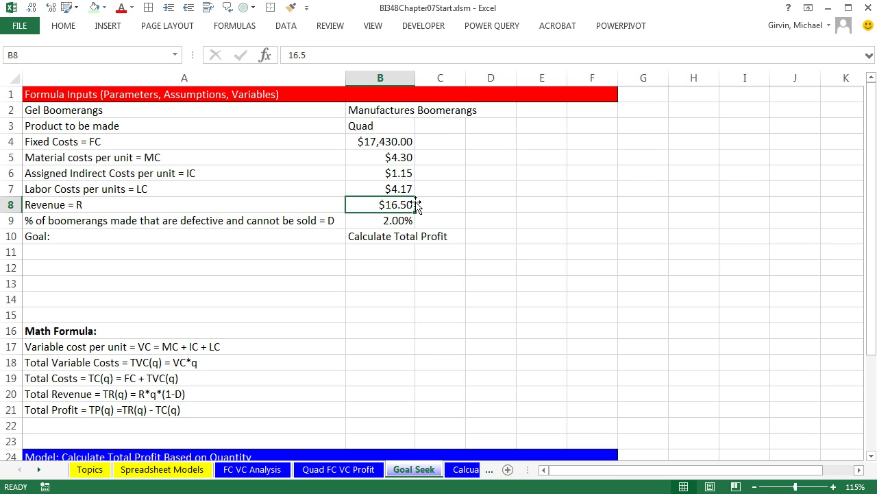
scroll(466, 242, down, 4)
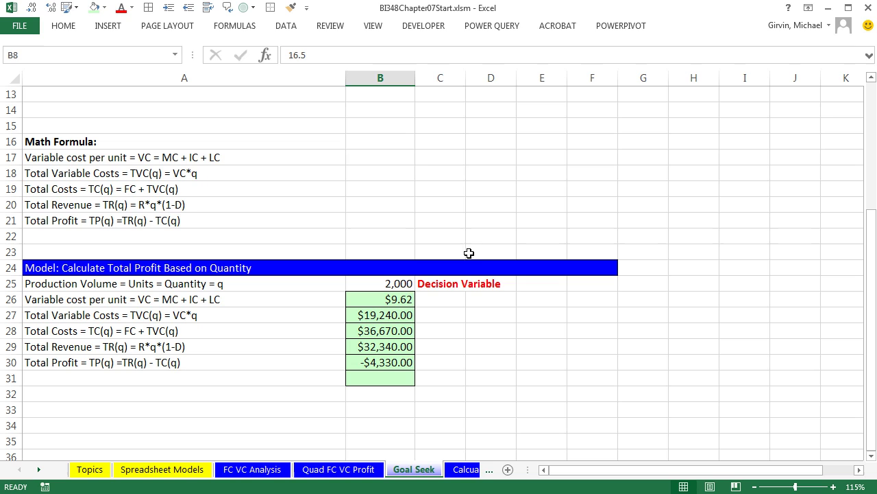
click(403, 364)
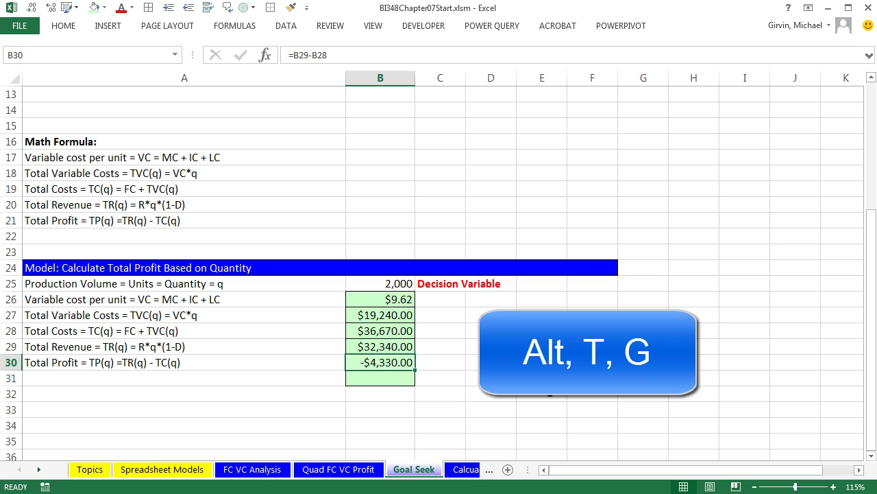
Set up Goal Seek with set cell B30, target value 0, changing Revenue in B8
key(alt+t)
key(g)
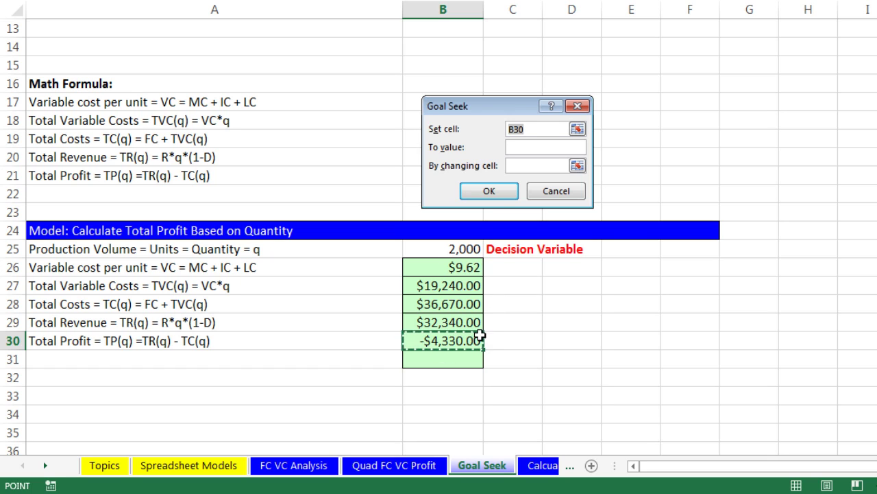
key(Tab)
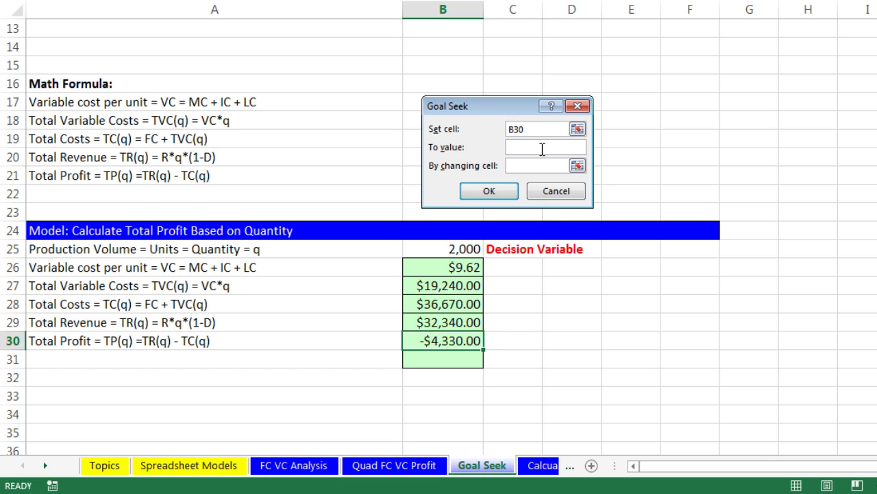
key(Tab)
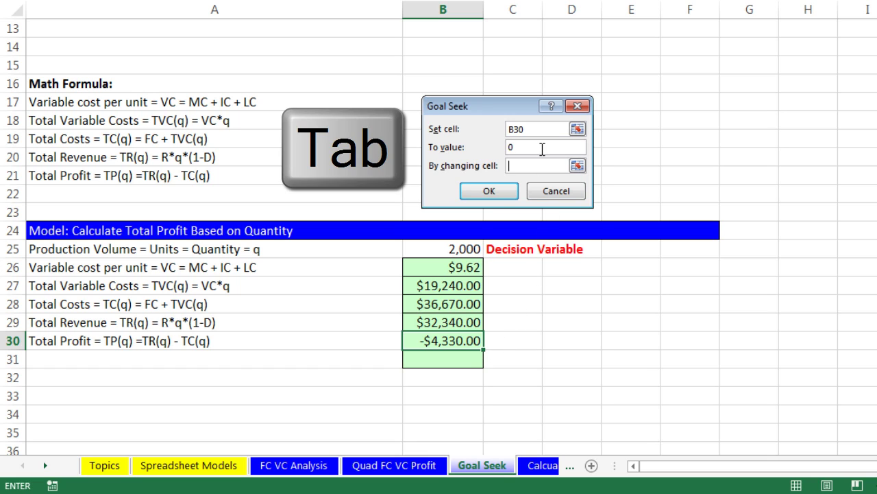
scroll(500, 196, up, 4)
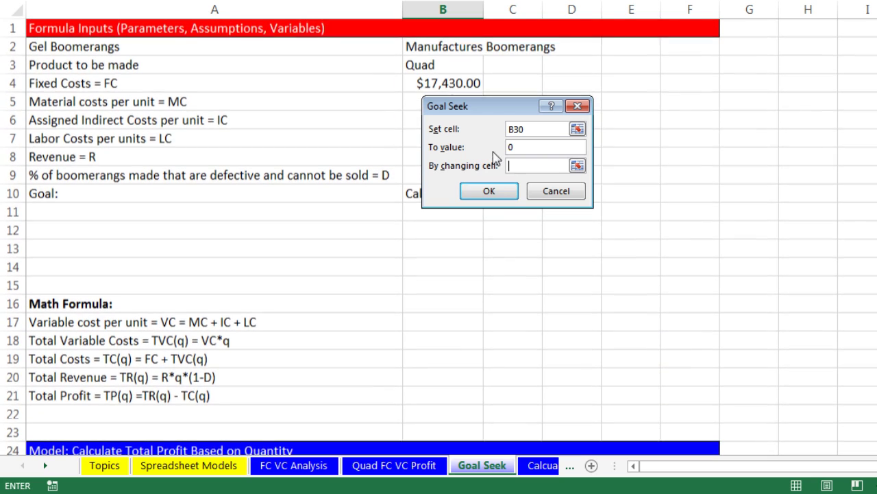
drag(474, 109, 610, 127)
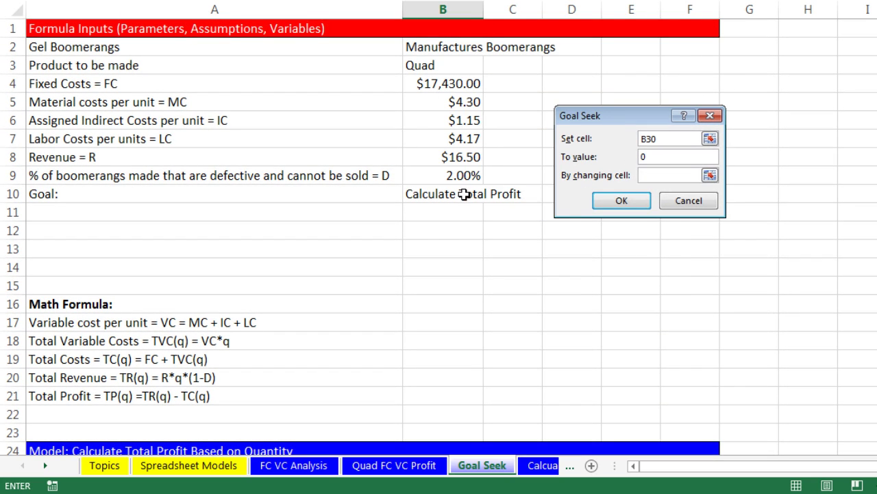
click(432, 156)
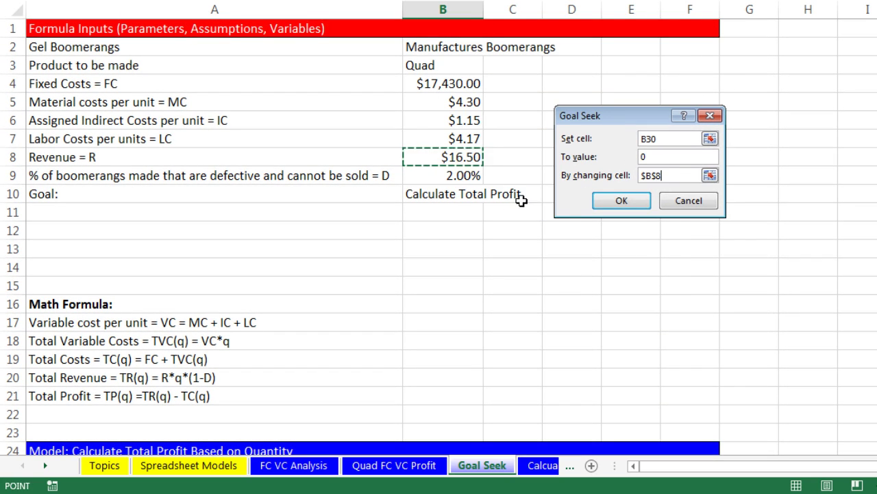
Accept the Goal Seek solution, raising Revenue in B8 to $18.71 for zero profit
click(614, 204)
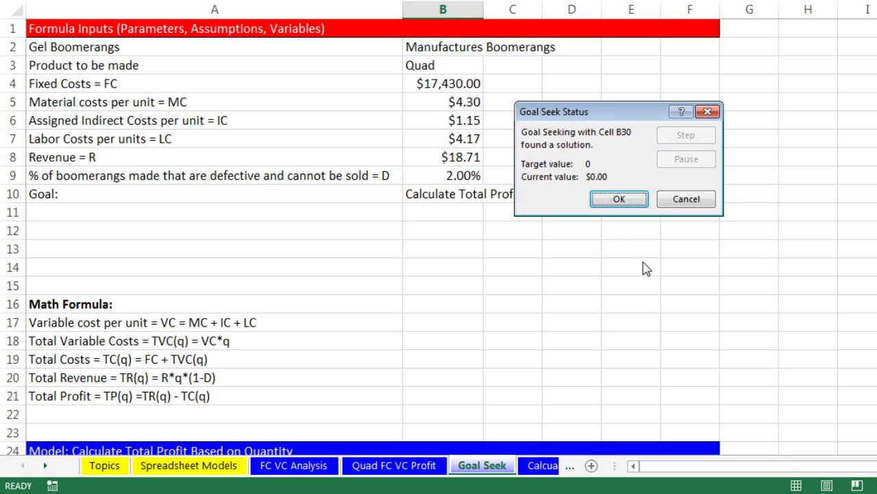
click(619, 199)
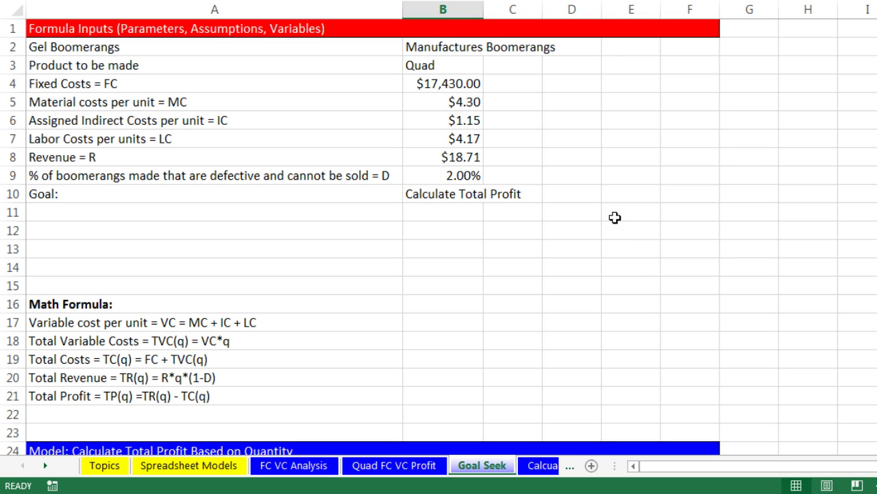
click(457, 156)
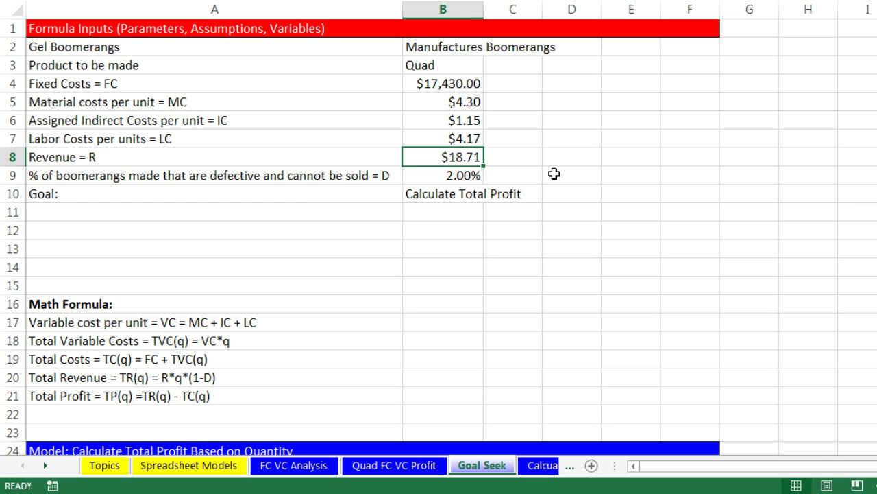
scroll(554, 174, down, 4)
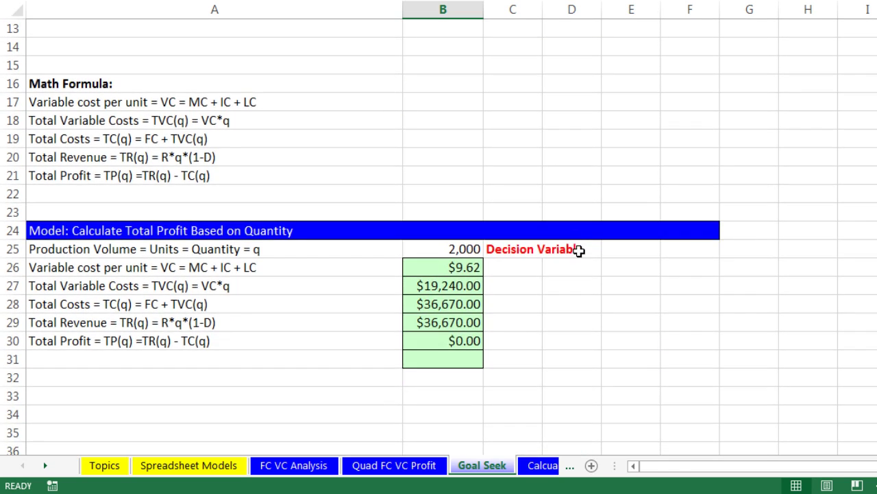
scroll(578, 247, up, 2)
scroll(578, 245, down, 2)
scroll(526, 293, up, 3)
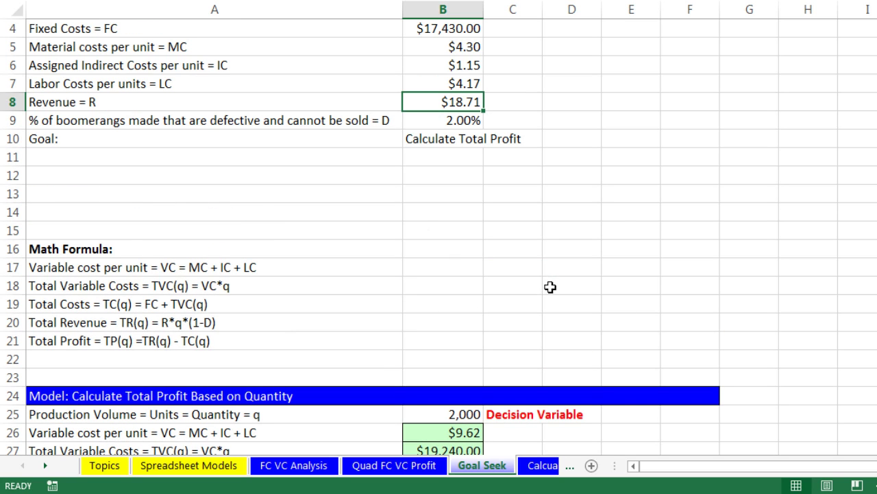
Undo the Goal Seek and verify Revenue $16.50, quantity 2,000 and profit -$4,330.00 in B30
key(ctrl+z)
scroll(533, 149, up, 3)
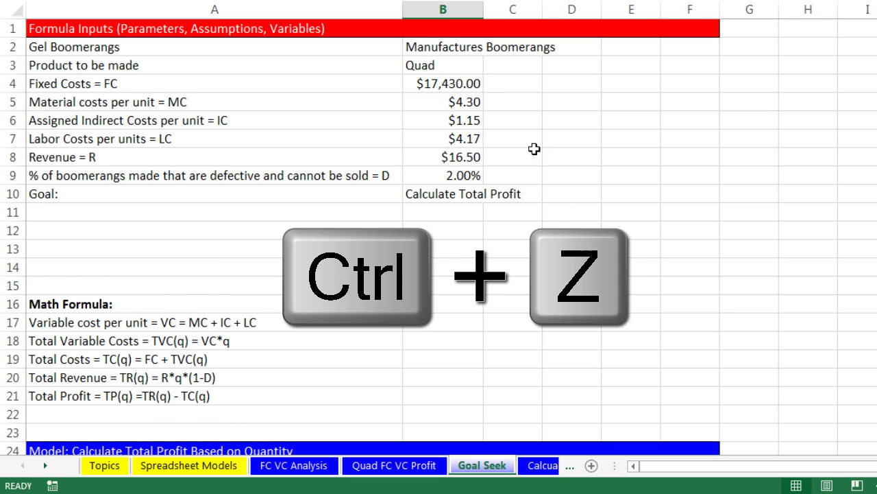
click(453, 154)
scroll(534, 167, down, 4)
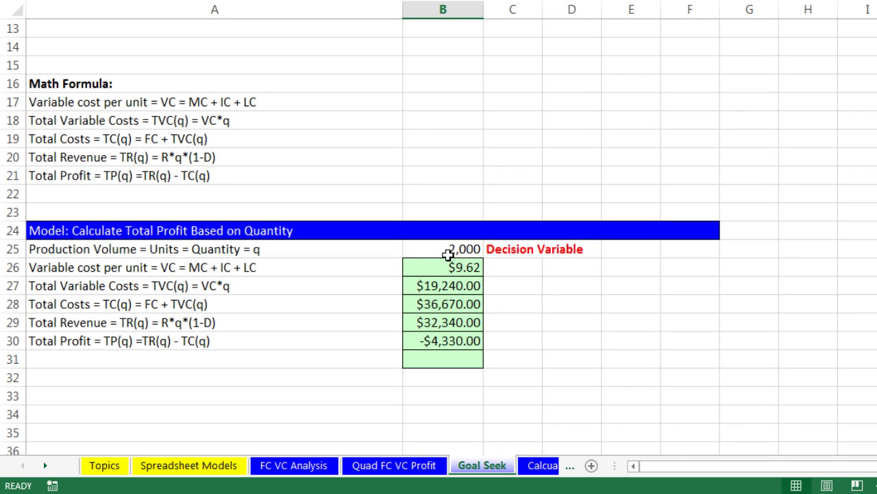
click(452, 249)
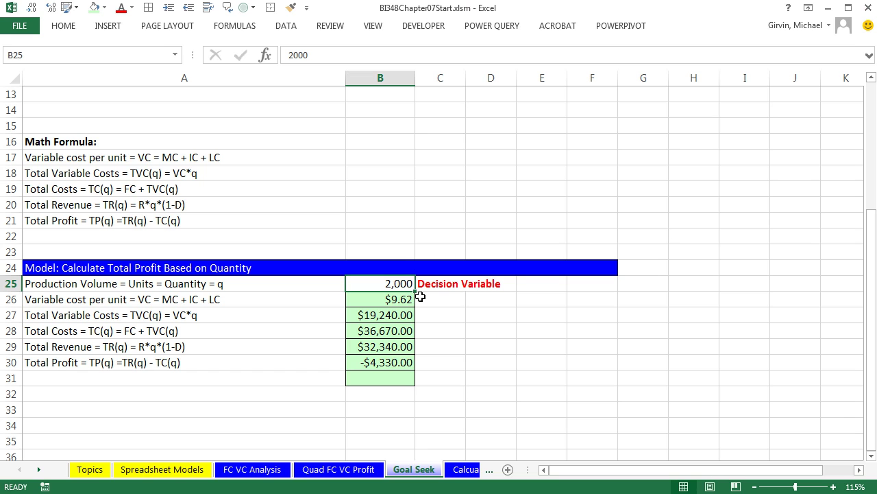
click(398, 363)
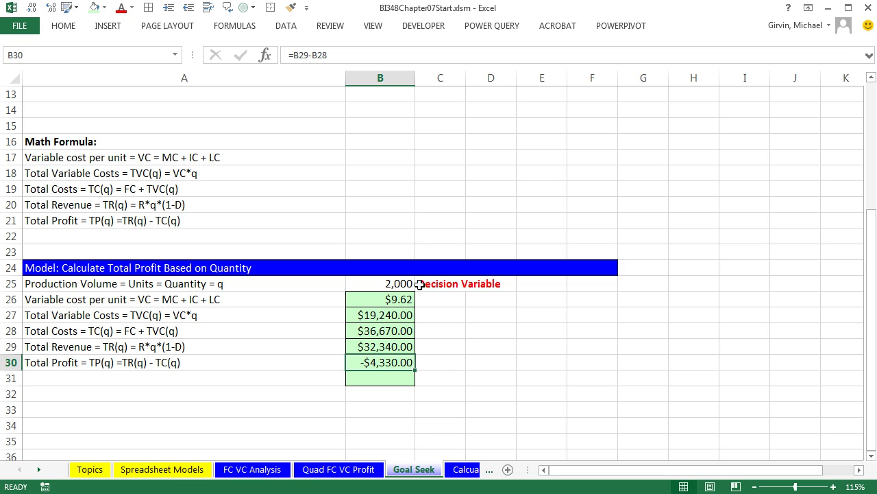
click(413, 284)
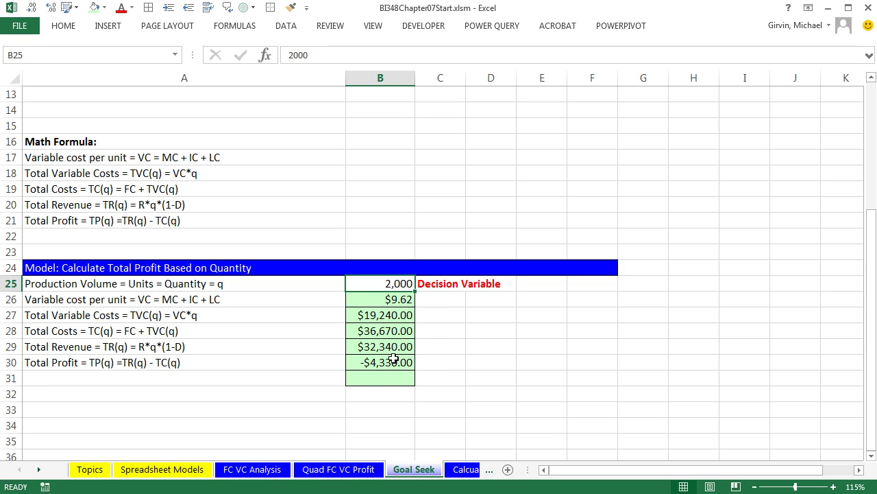
click(379, 383)
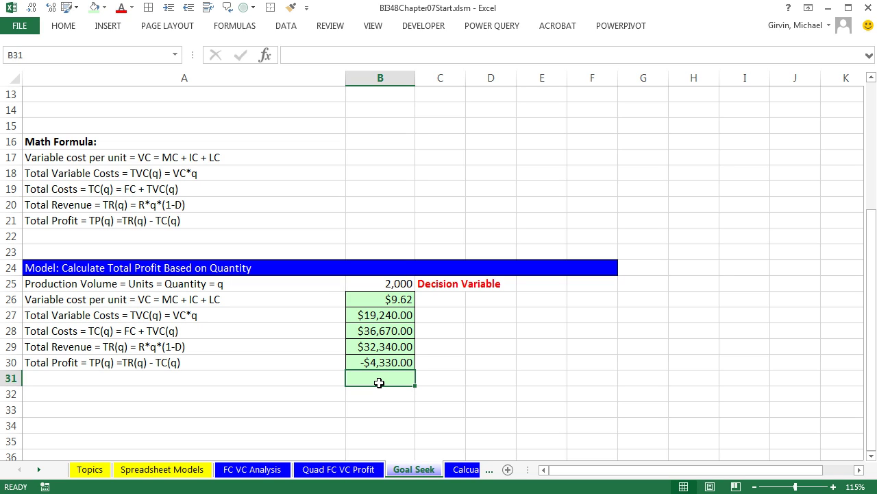